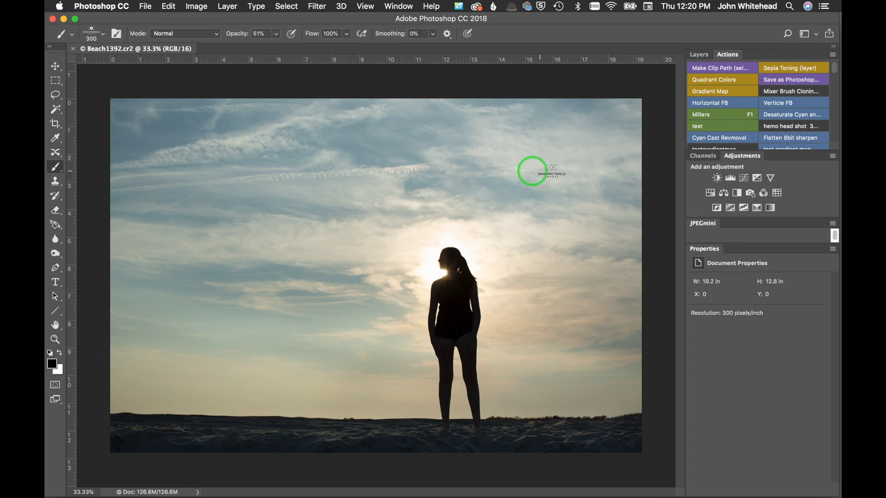
- Add a Black & White adjustment set to Reds 48, Yellows 63 and Cyans -13
{"action": "left_click", "coordinate": [736, 193]}
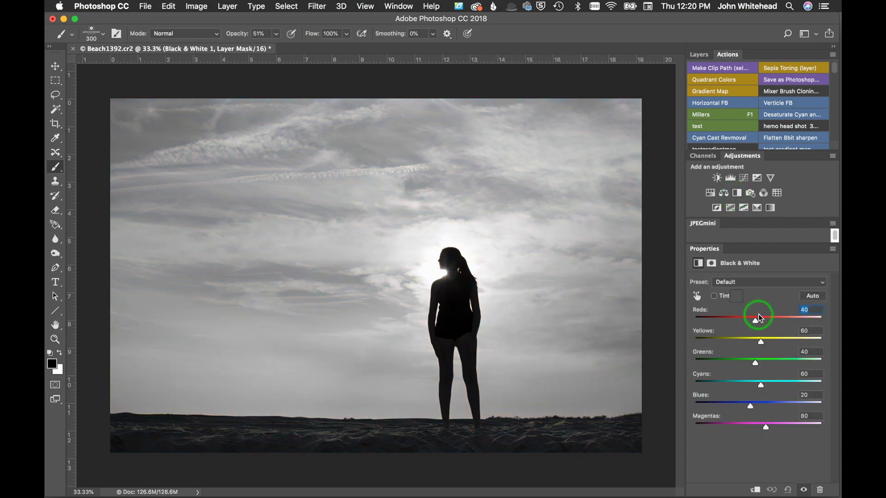
{"action": "mouse_move", "coordinate": [771, 325]}
{"action": "left_mouse_down"}
{"action": "mouse_move", "coordinate": [806, 324]}
{"action": "mouse_move", "coordinate": [757, 323]}
{"action": "left_mouse_up"}
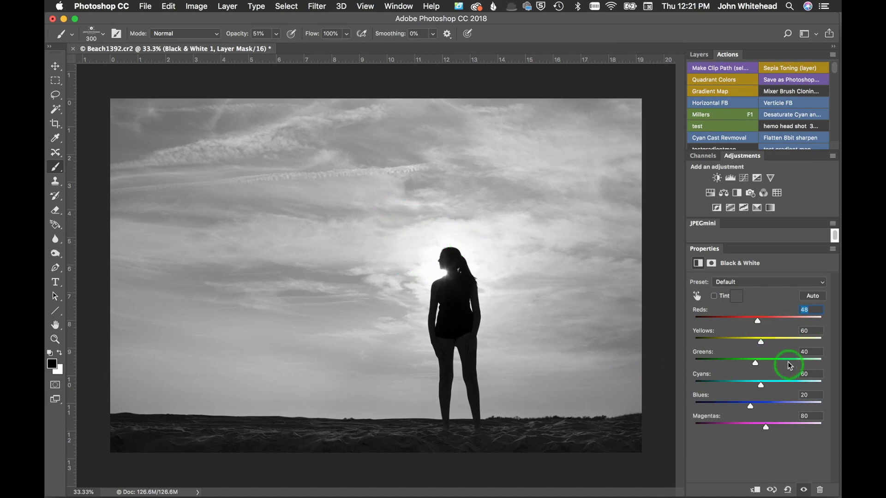
{"action": "mouse_move", "coordinate": [759, 341]}
{"action": "left_mouse_down"}
{"action": "mouse_move", "coordinate": [790, 344]}
{"action": "mouse_move", "coordinate": [740, 348]}
{"action": "mouse_move", "coordinate": [761, 354]}
{"action": "left_mouse_up"}
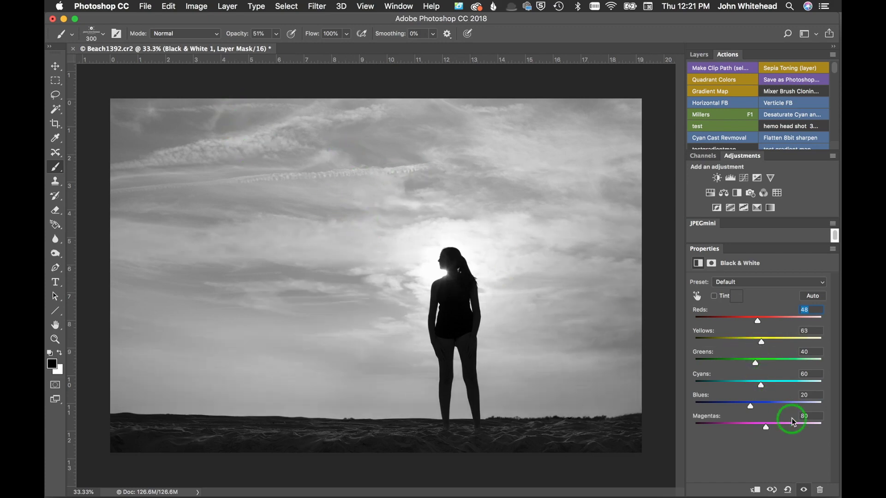
{"action": "left_click_drag", "start_coordinate": [760, 386], "coordinate": [746, 409]}
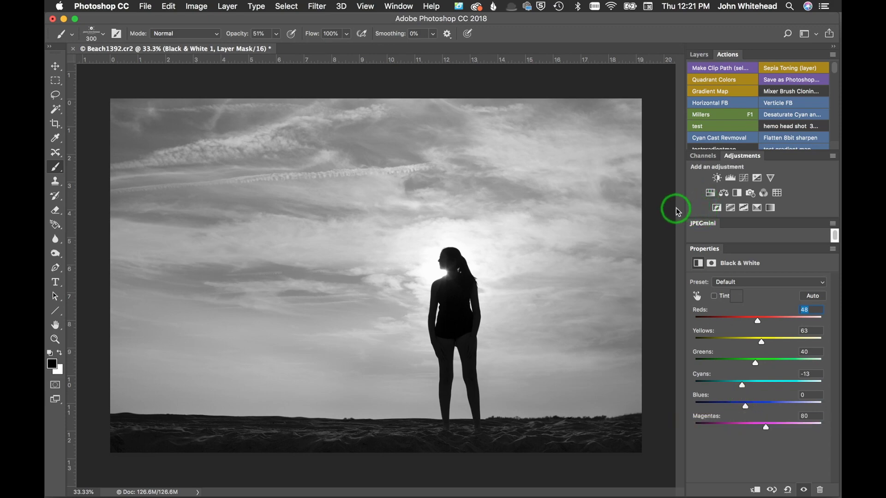
- Enlarge the Layers panel and flatten the image into a single Background layer
{"action": "left_click", "coordinate": [704, 54]}
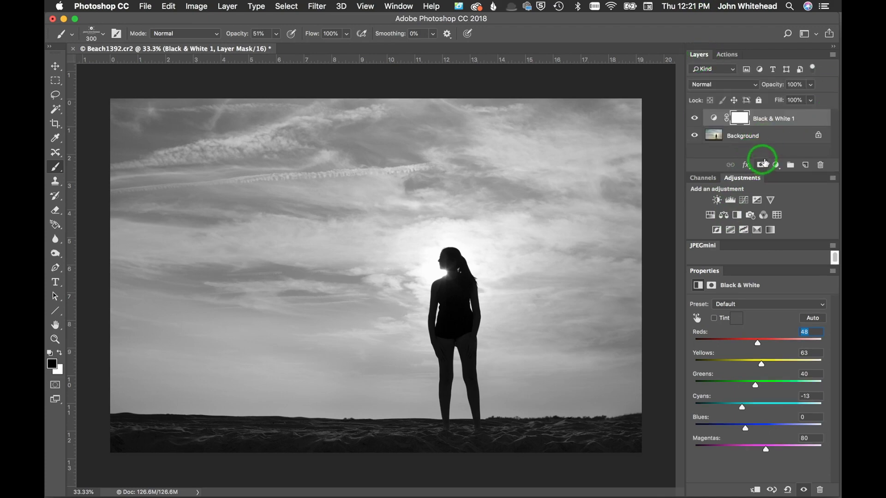
{"action": "left_click_drag", "start_coordinate": [776, 171], "coordinate": [776, 231]}
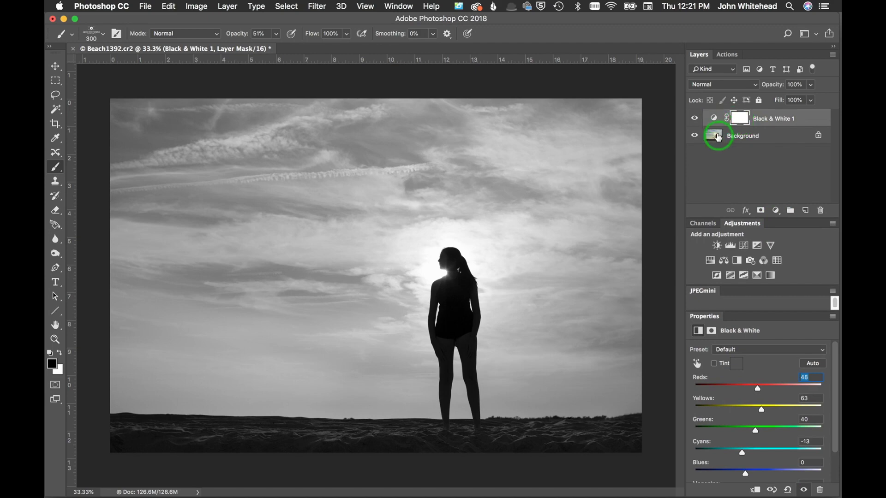
{"action": "left_click", "coordinate": [228, 6]}
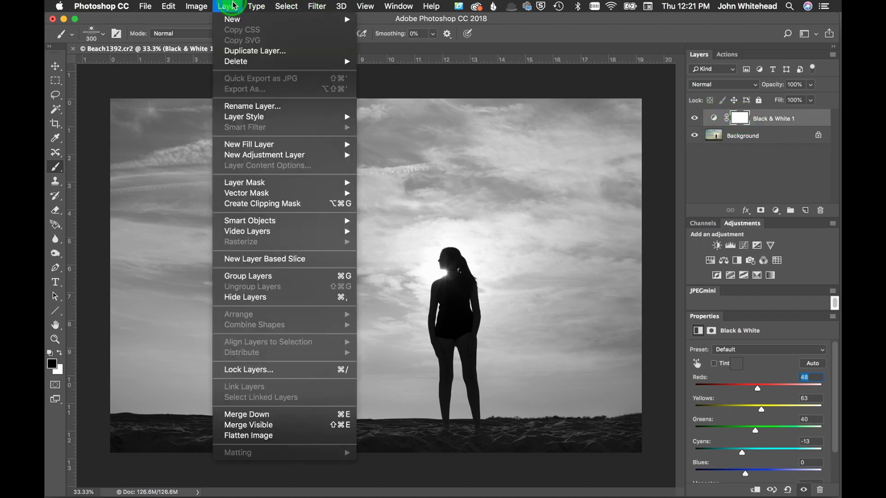
{"action": "left_click", "coordinate": [317, 436]}
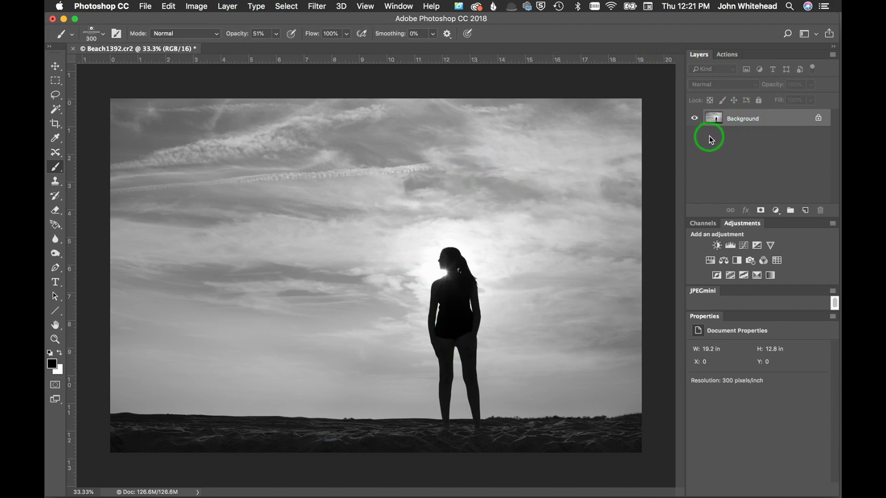
- Duplicate the Background twice and name the middle copy 'color'
{"action": "key", "text": "super"}
{"action": "key", "text": "super+j"}
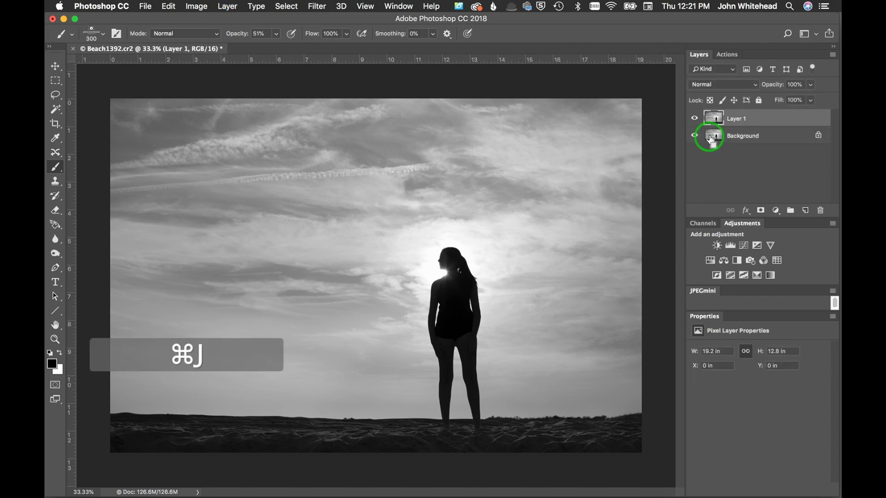
{"action": "key", "text": "super+j"}
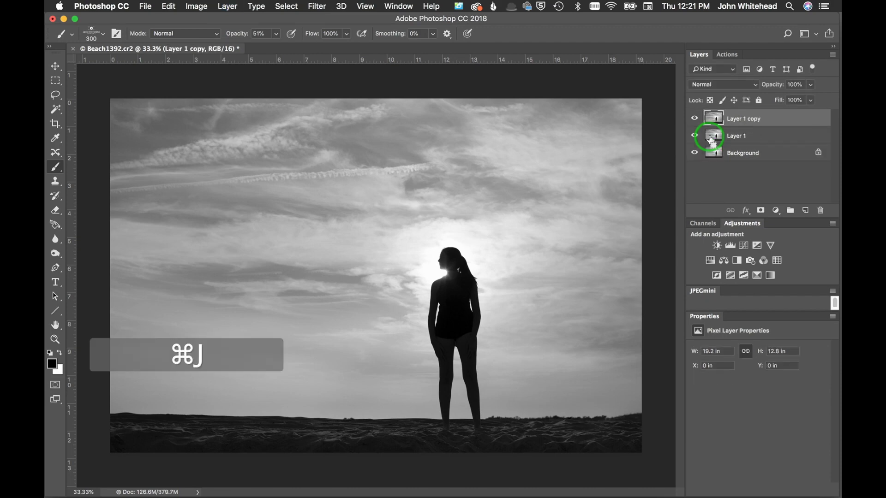
{"action": "double_click", "coordinate": [753, 139]}
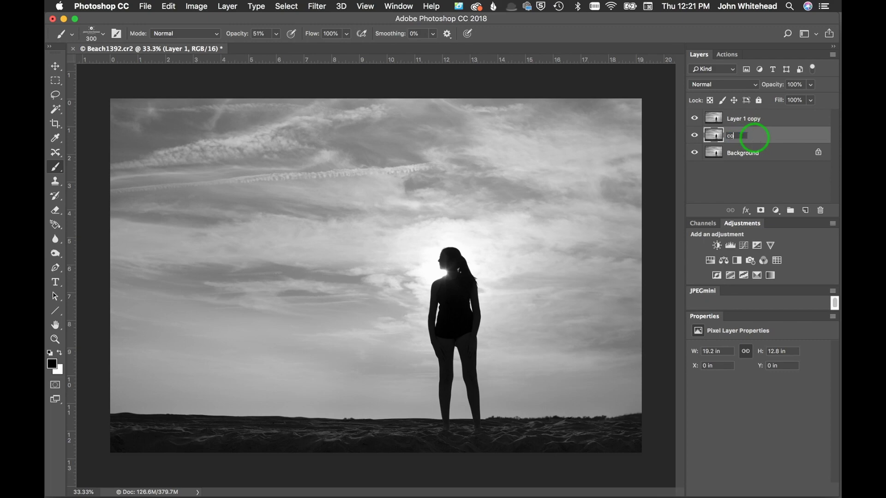
{"action": "key", "text": "Return"}
- Name the top copy 'dynamic contrast', hide it, and make 'color' the active layer
{"action": "double_click", "coordinate": [748, 118]}
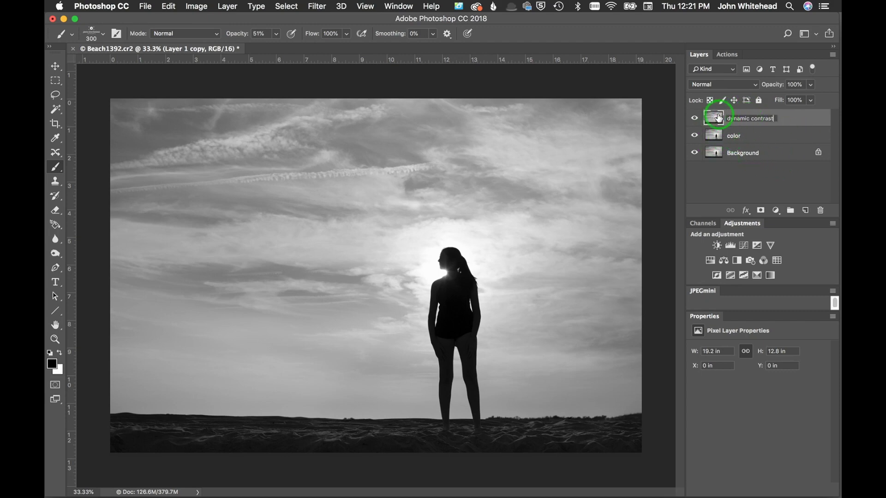
{"action": "left_click", "coordinate": [694, 118]}
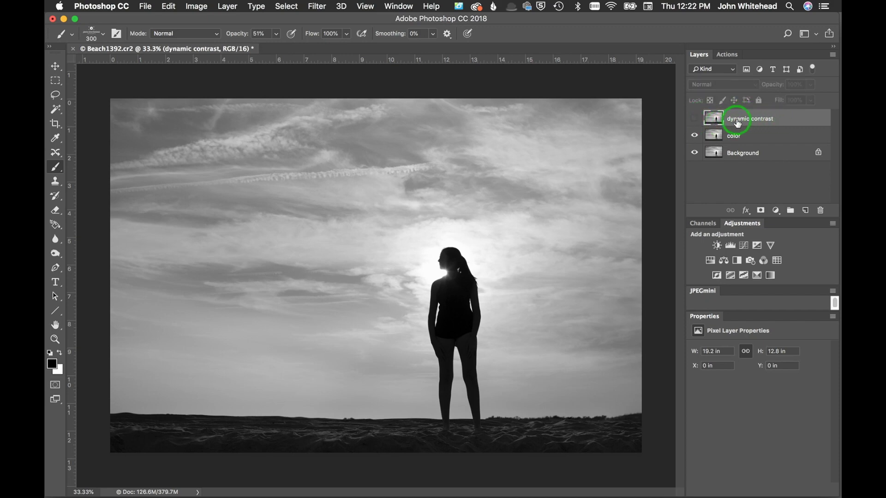
{"action": "left_click", "coordinate": [713, 137]}
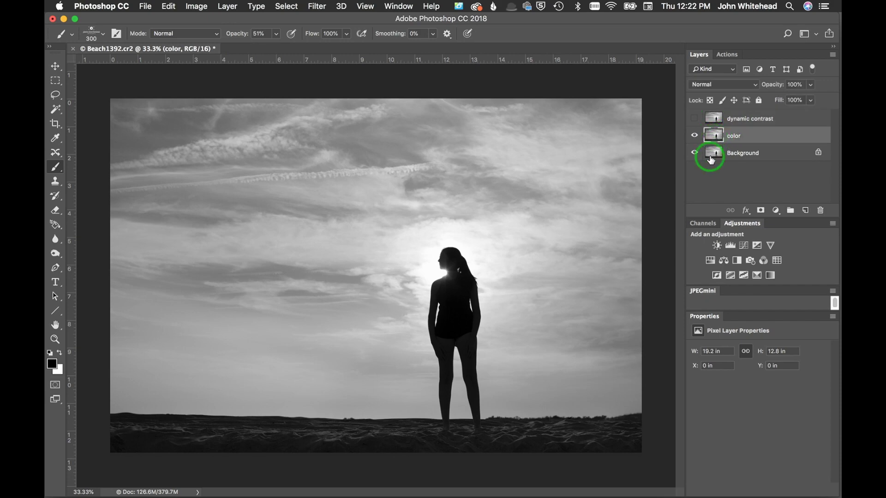
- Apply a Gaussian Blur with a 4.2-pixel radius to the color layer
{"action": "left_click", "coordinate": [318, 7]}
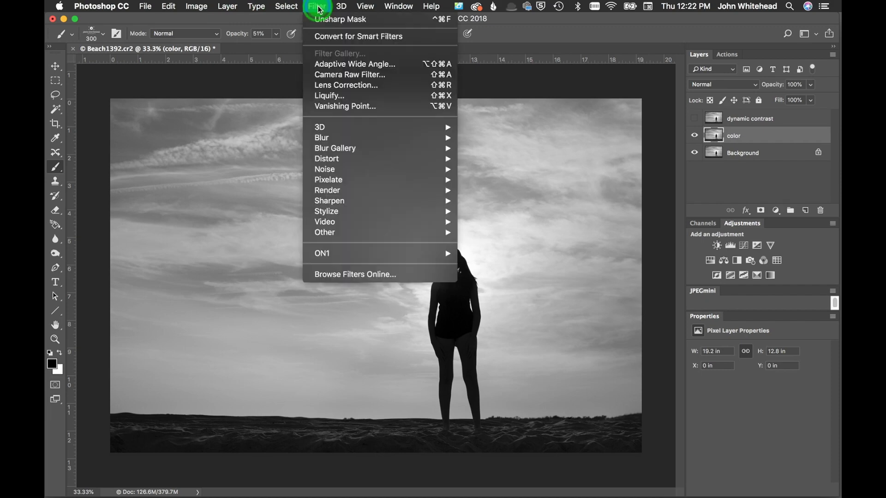
{"action": "mouse_move", "coordinate": [350, 139]}
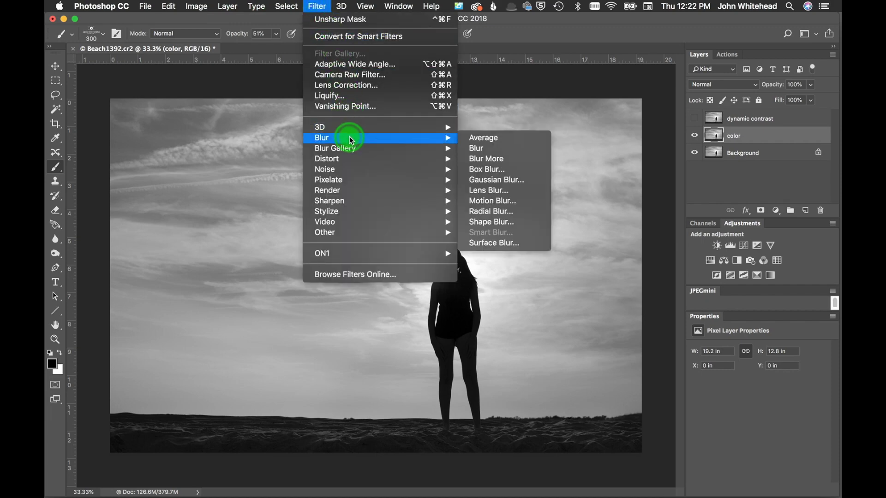
{"action": "left_click", "coordinate": [514, 181]}
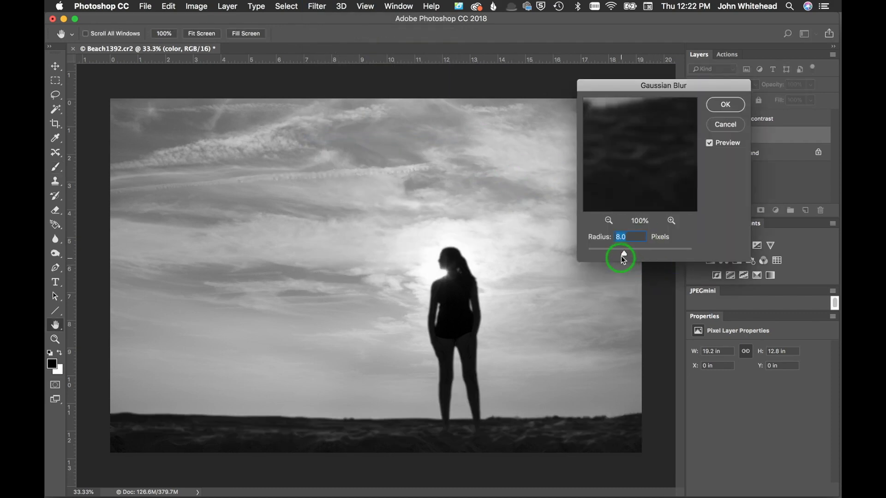
{"action": "left_click_drag", "start_coordinate": [623, 256], "coordinate": [612, 253]}
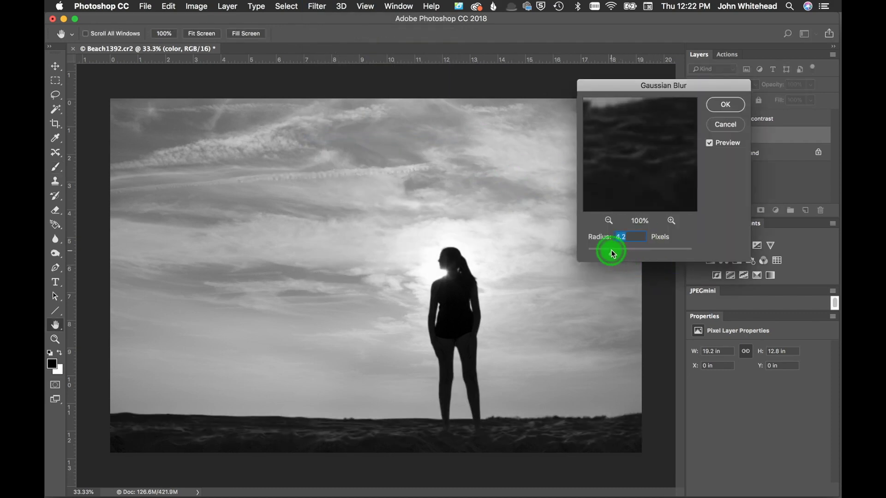
{"action": "left_click", "coordinate": [726, 105]}
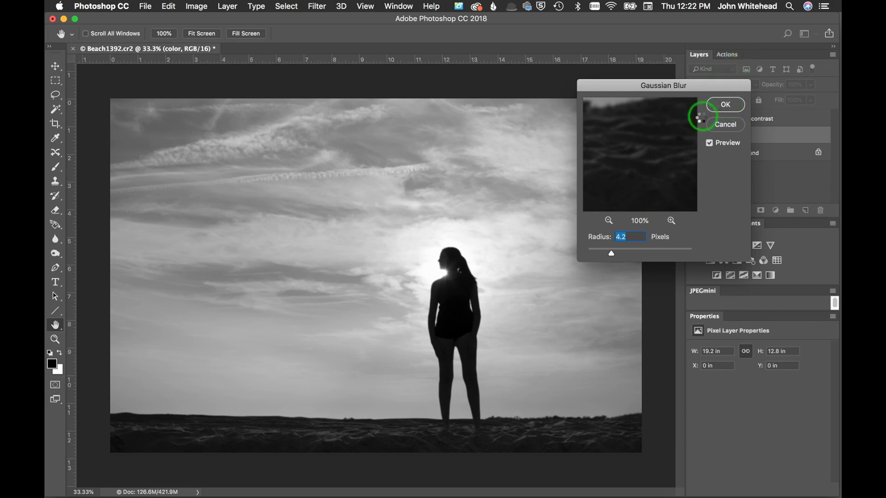
{"action": "key", "text": "b"}
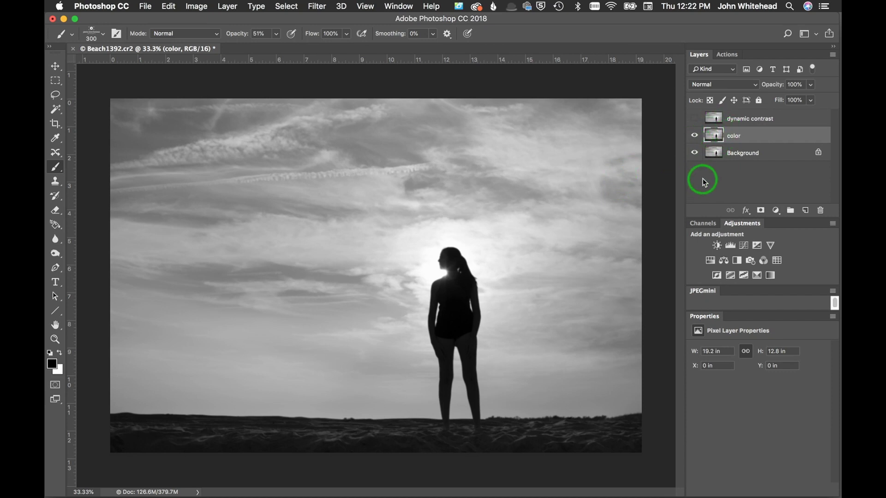
- Show dynamic contrast and Apply Image from 'color' using Subtract, Scale 2, Offset 128
{"action": "left_click", "coordinate": [713, 121]}
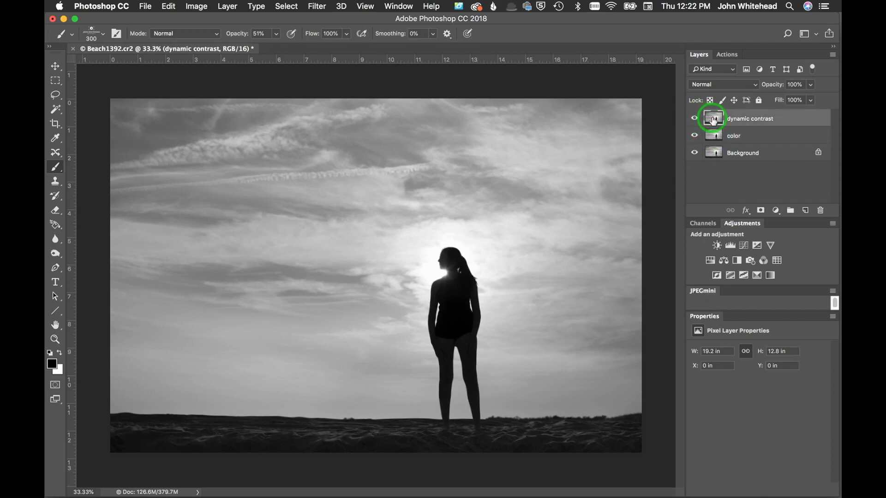
{"action": "left_click", "coordinate": [196, 6]}
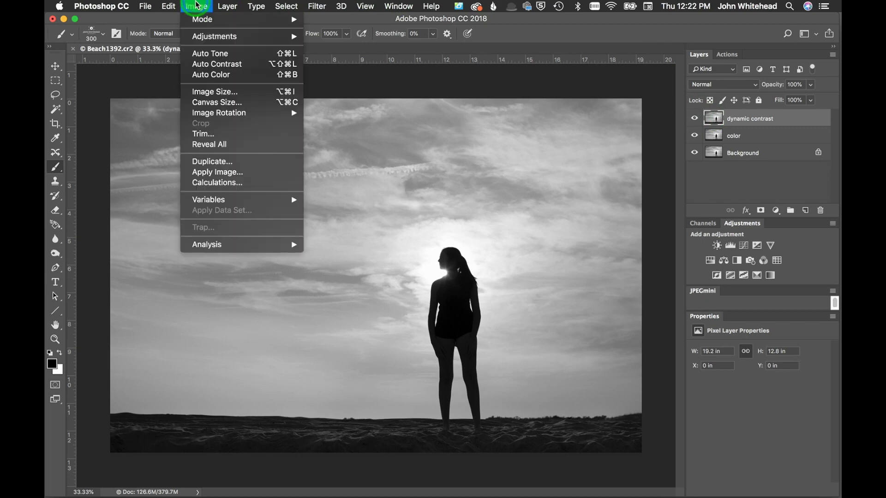
{"action": "left_click", "coordinate": [233, 172]}
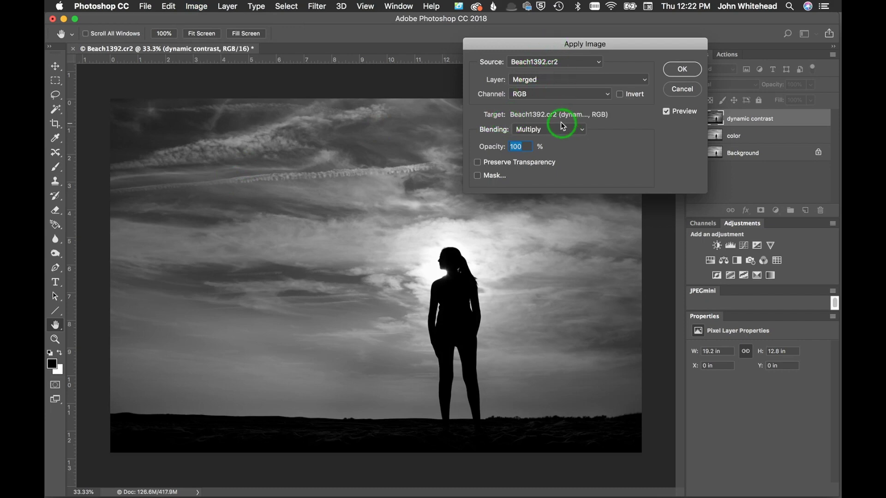
{"action": "left_click", "coordinate": [551, 80]}
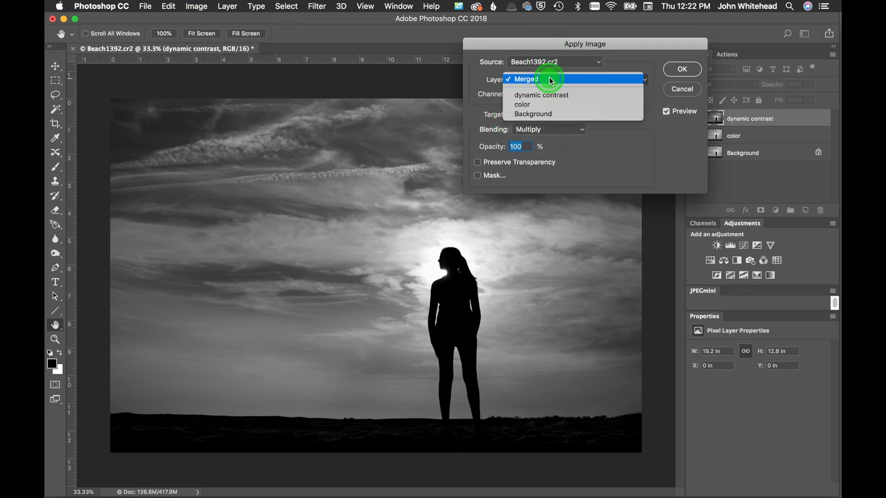
{"action": "left_click", "coordinate": [556, 104]}
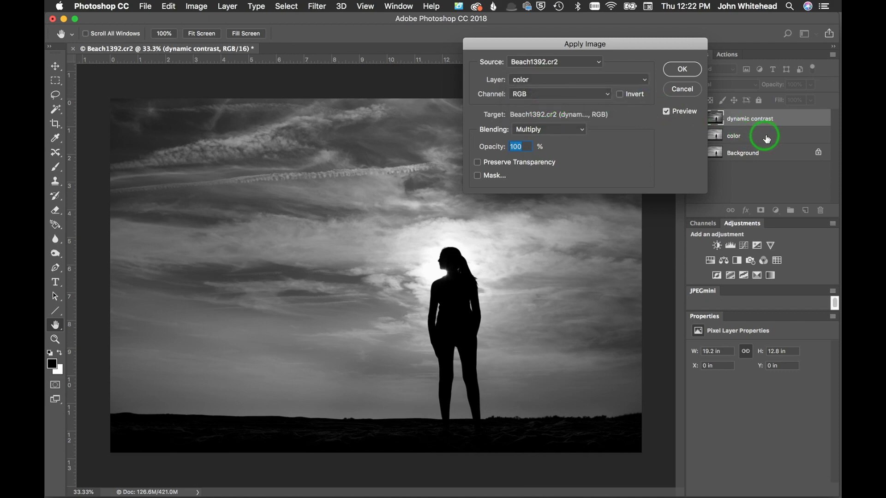
{"action": "left_click", "coordinate": [580, 130]}
{"action": "left_click", "coordinate": [559, 309]}
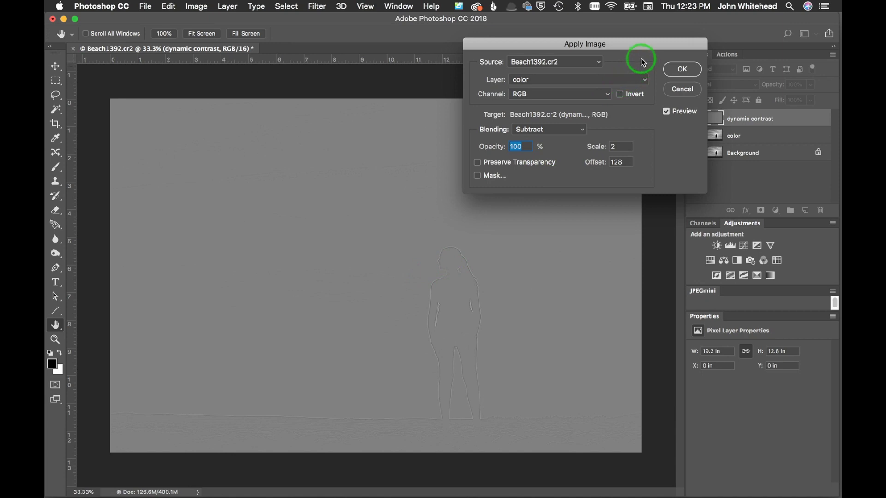
{"action": "left_click", "coordinate": [683, 69]}
{"action": "key", "text": "b"}
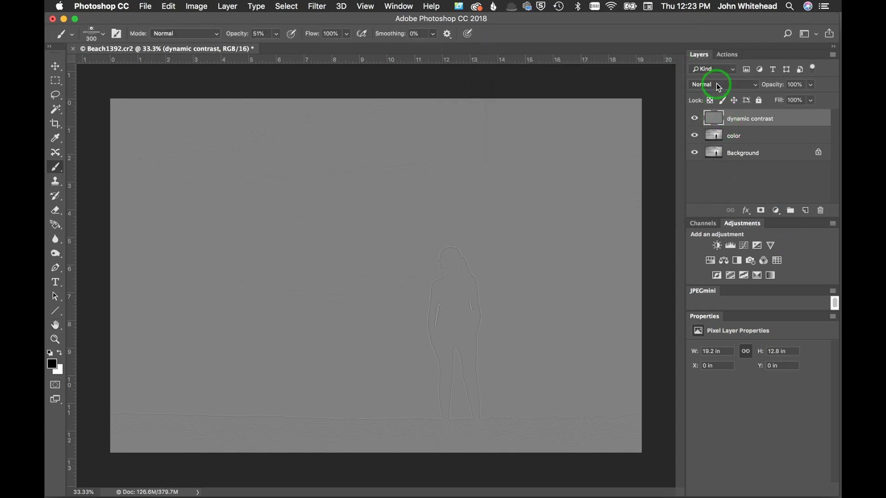
- Set the dynamic contrast layer to Linear Light and delete the color layer
{"action": "left_click", "coordinate": [718, 87]}
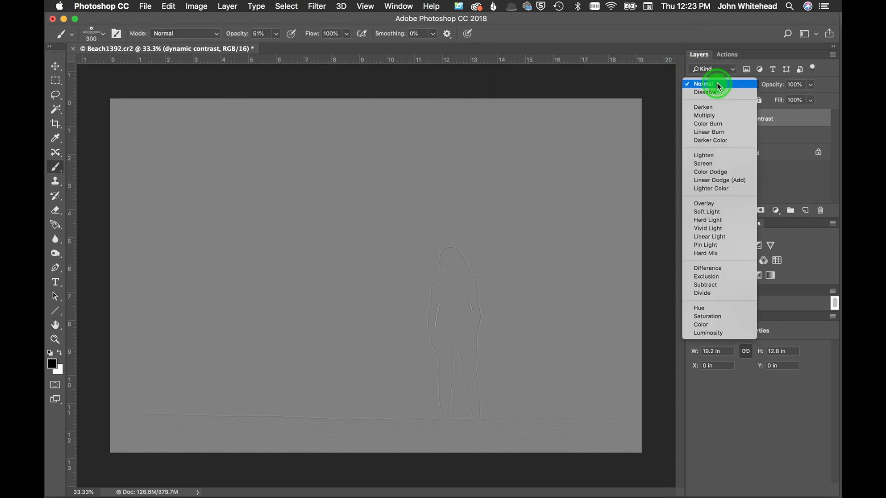
{"action": "left_click", "coordinate": [734, 236]}
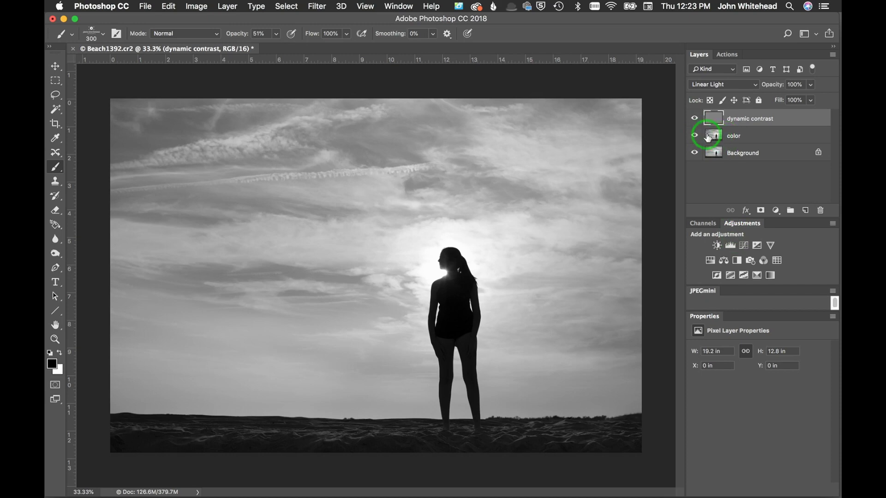
{"action": "left_click_drag", "start_coordinate": [765, 152], "coordinate": [822, 215]}
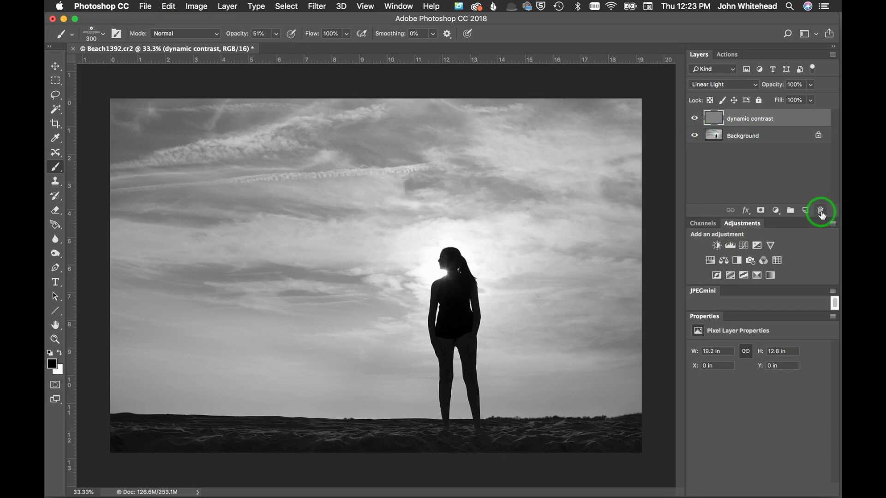
- Toggle the dynamic contrast layer off and on to compare the effect
{"action": "left_click", "coordinate": [694, 119]}
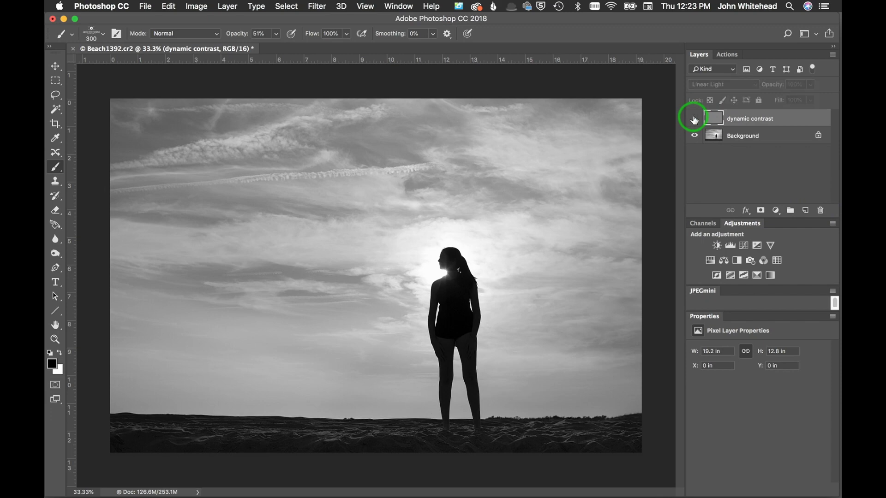
{"action": "left_click", "coordinate": [695, 120]}
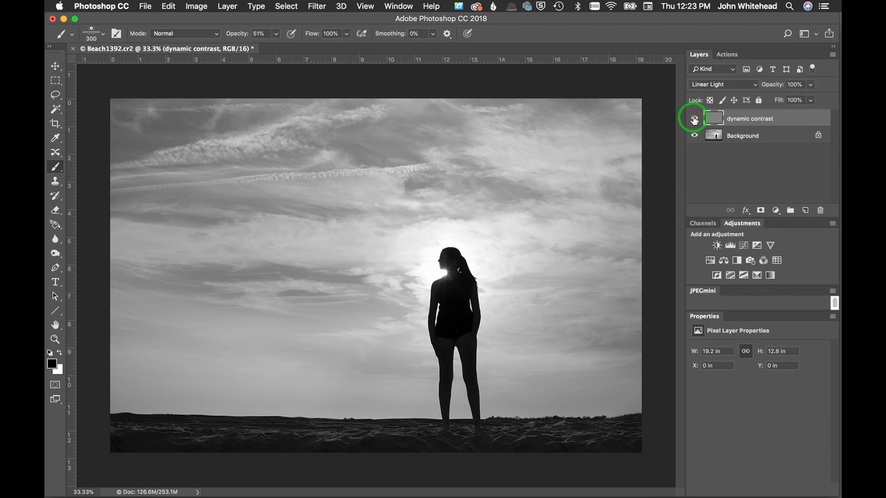
{"action": "left_click", "coordinate": [694, 120]}
{"action": "left_click", "coordinate": [694, 120]}
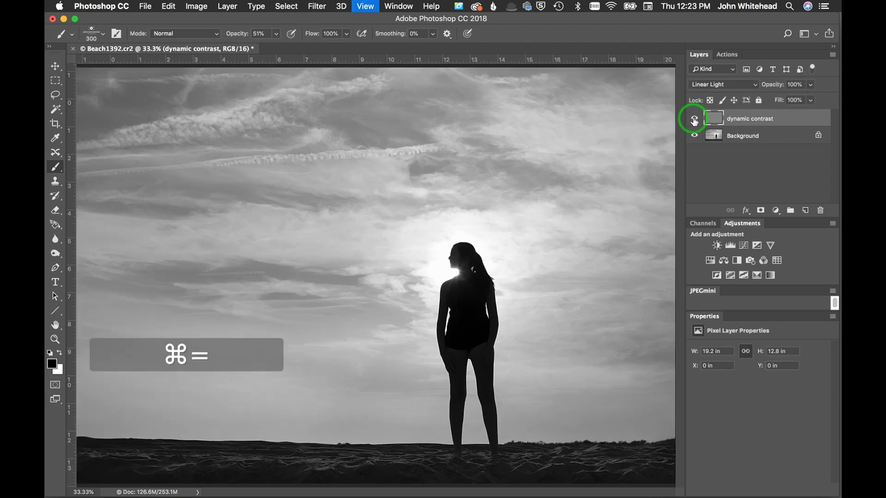
- Zoom into the upper clouds, compare with the layer on and off, then zoom out
{"action": "key", "text": "super+equal"}
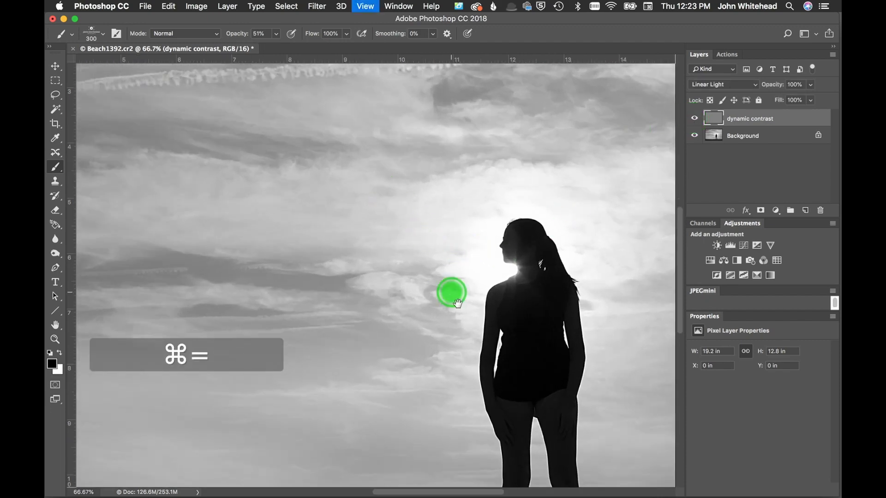
{"action": "left_click_drag", "start_coordinate": [456, 303], "coordinate": [369, 217]}
{"action": "left_click_drag", "start_coordinate": [451, 364], "coordinate": [420, 225]}
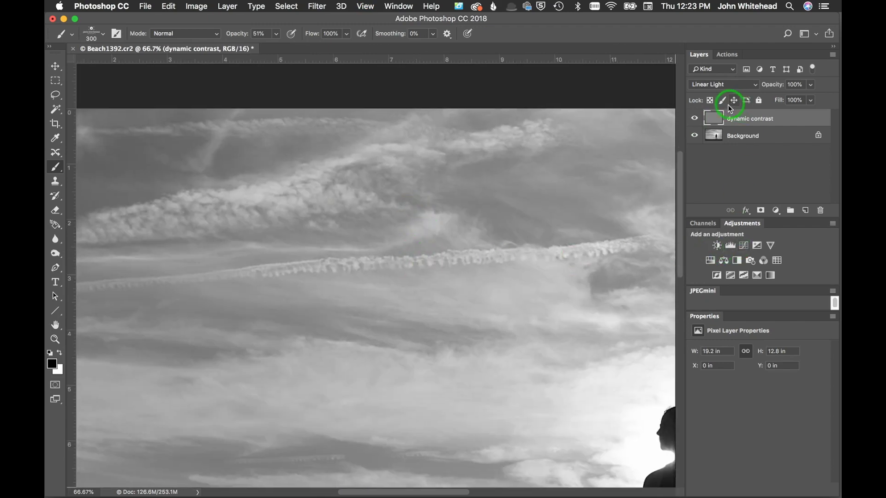
{"action": "left_click", "coordinate": [693, 119]}
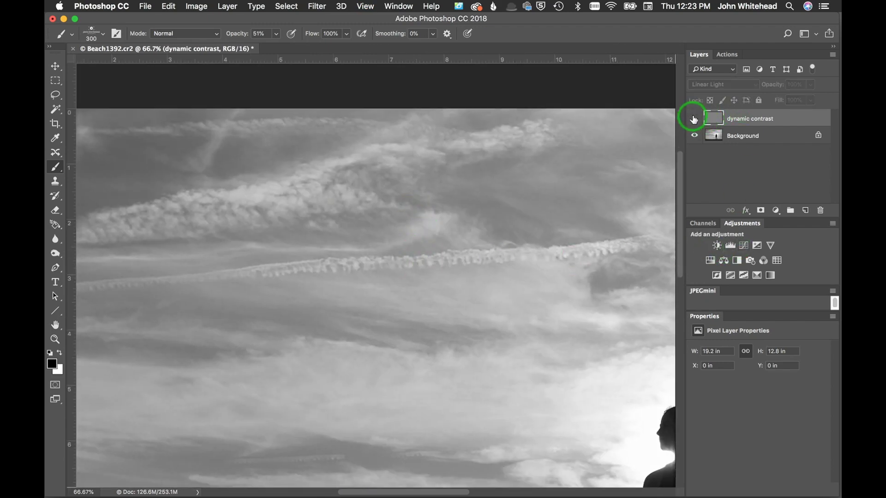
{"action": "left_click", "coordinate": [693, 119]}
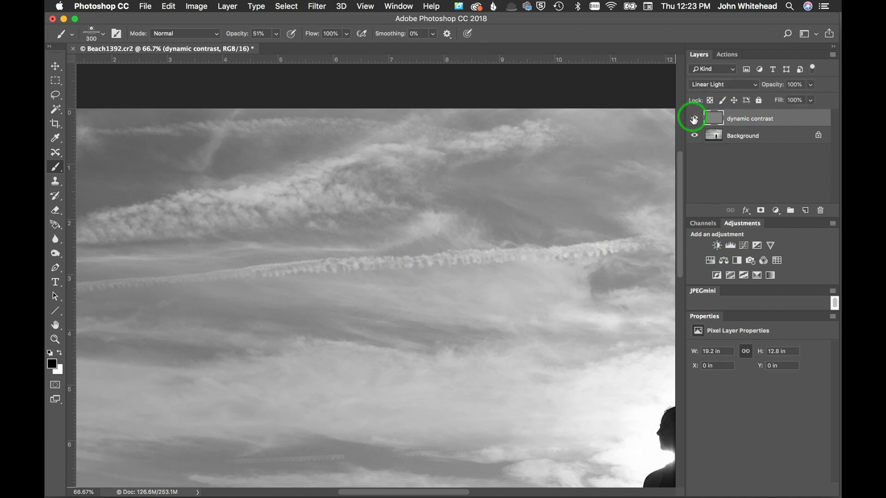
{"action": "left_click", "coordinate": [693, 119]}
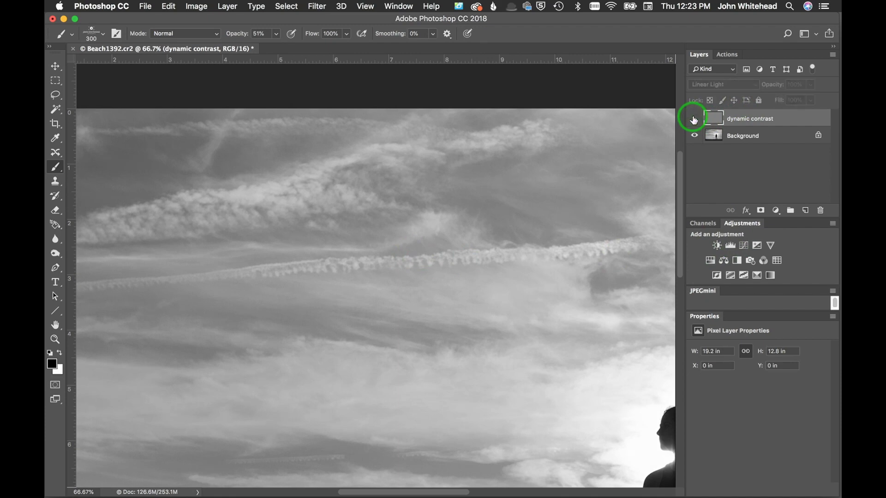
{"action": "left_click", "coordinate": [693, 119]}
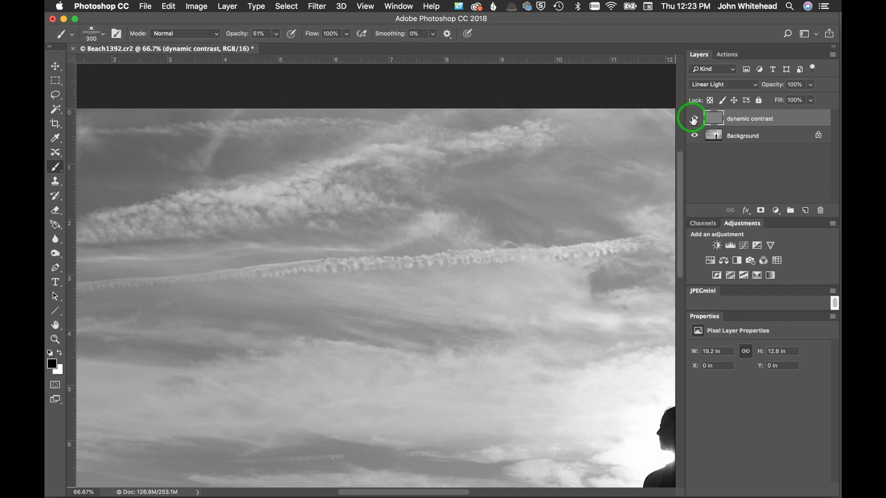
{"action": "key", "text": "super+minus"}
{"action": "key", "text": "super+minus"}
{"action": "key", "text": "super+minus"}
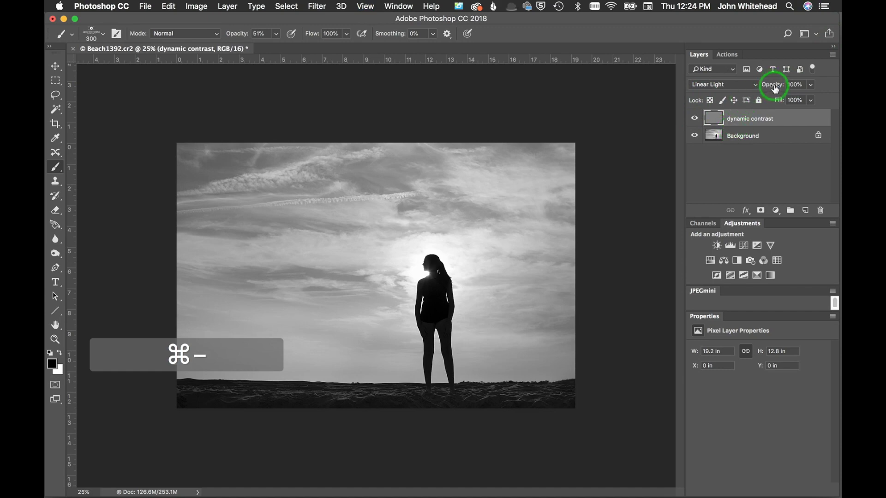
{"action": "left_click_drag", "start_coordinate": [775, 90], "coordinate": [729, 87]}
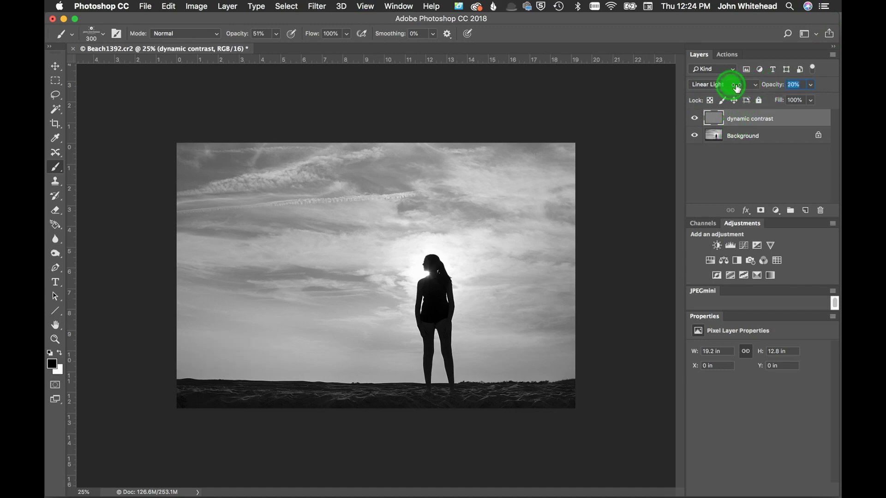
{"action": "type", "text": "100"}
{"action": "left_click_drag", "start_coordinate": [720, 130], "coordinate": [717, 121]}
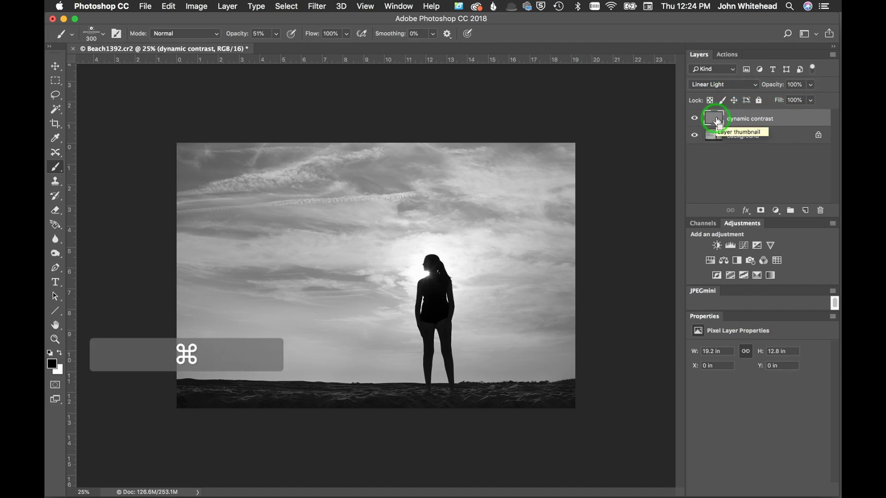
{"action": "key", "text": "super+j"}
{"action": "key", "text": "super+j"}
{"action": "key", "text": "super+j"}
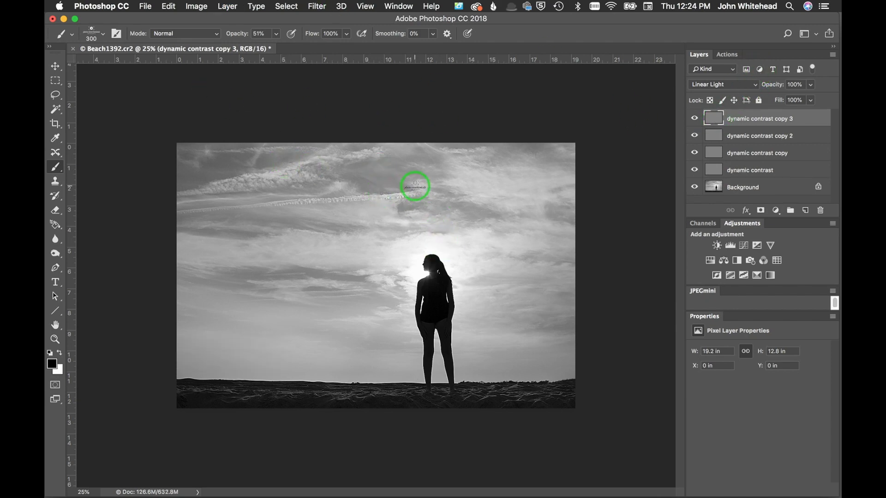
- Hide and delete dynamic contrast copies 3 and 2, then select both remaining dynamic contrast layers
{"action": "left_click", "coordinate": [694, 119]}
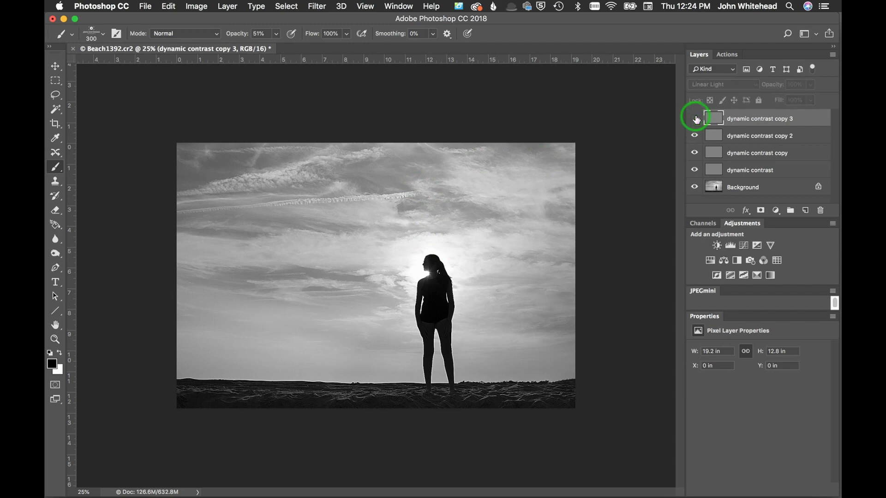
{"action": "left_click", "coordinate": [694, 135]}
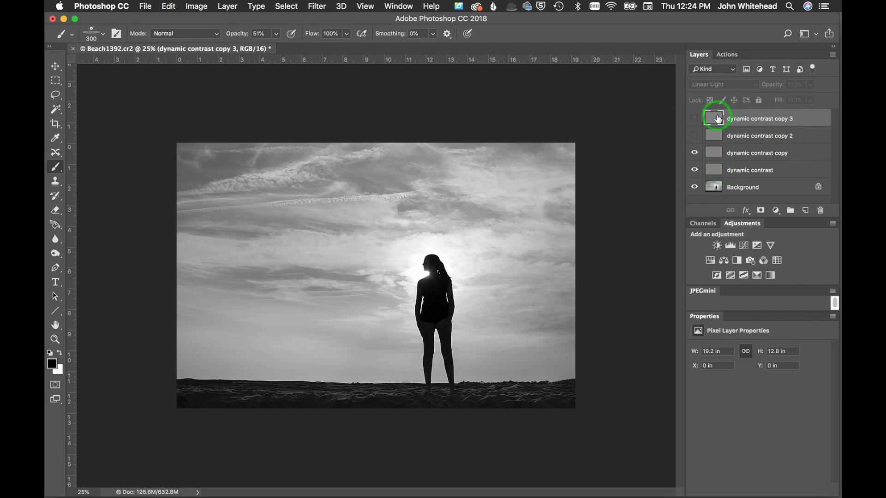
{"action": "left_click_drag", "start_coordinate": [715, 115], "coordinate": [820, 210]}
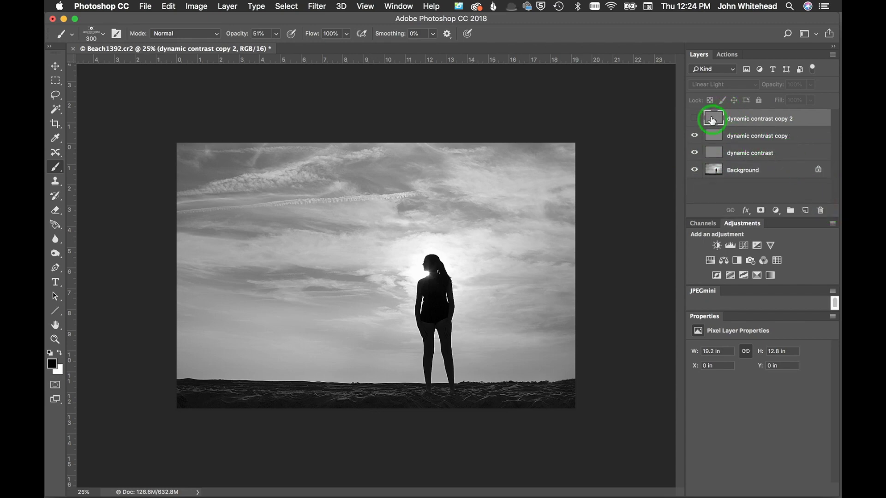
{"action": "left_click_drag", "start_coordinate": [710, 119], "coordinate": [820, 210]}
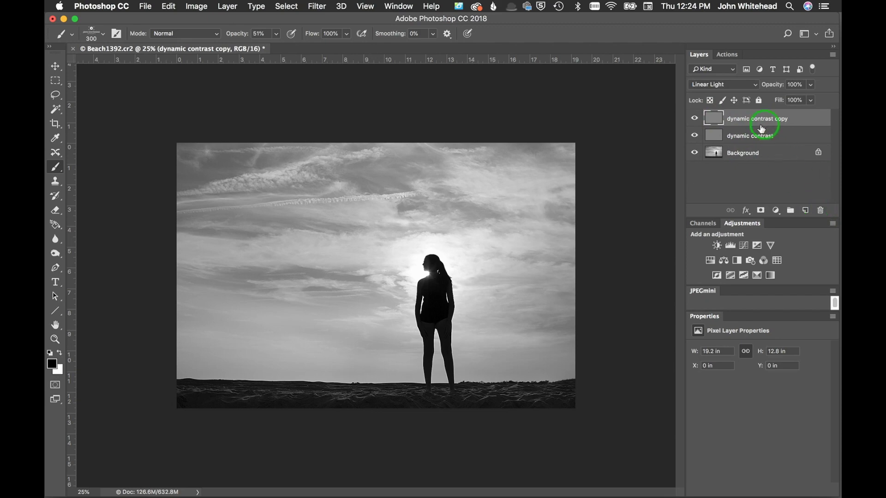
{"action": "left_click_drag", "start_coordinate": [712, 135], "coordinate": [718, 139]}
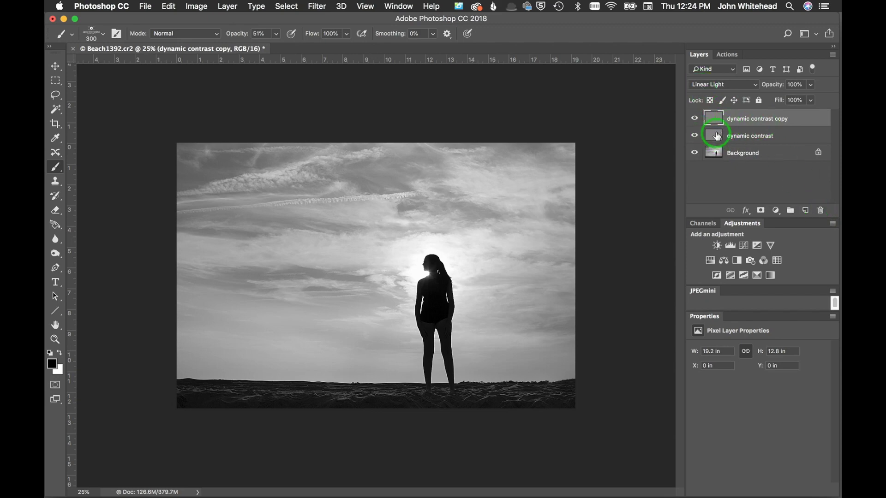
{"action": "left_click", "coordinate": [716, 136], "text": "shift"}
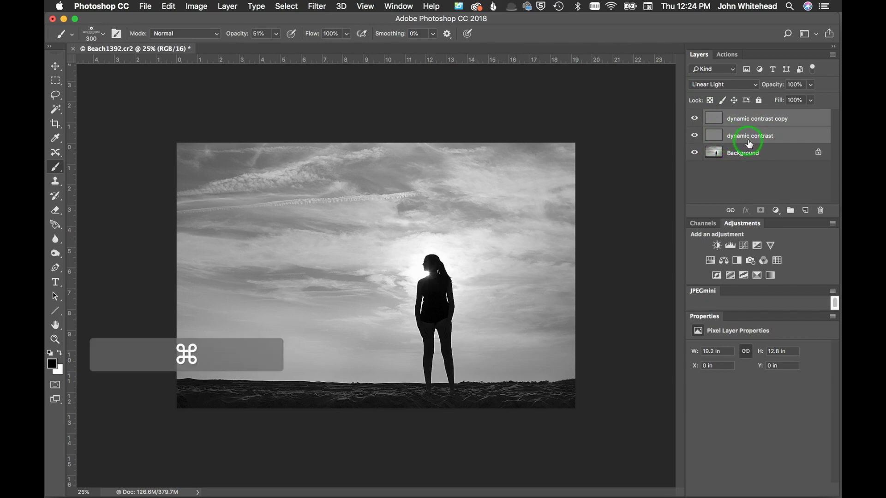
- Merge the two dynamic contrast layers with Cmd+E and set the result to Linear Light
{"action": "key", "text": "super+e"}
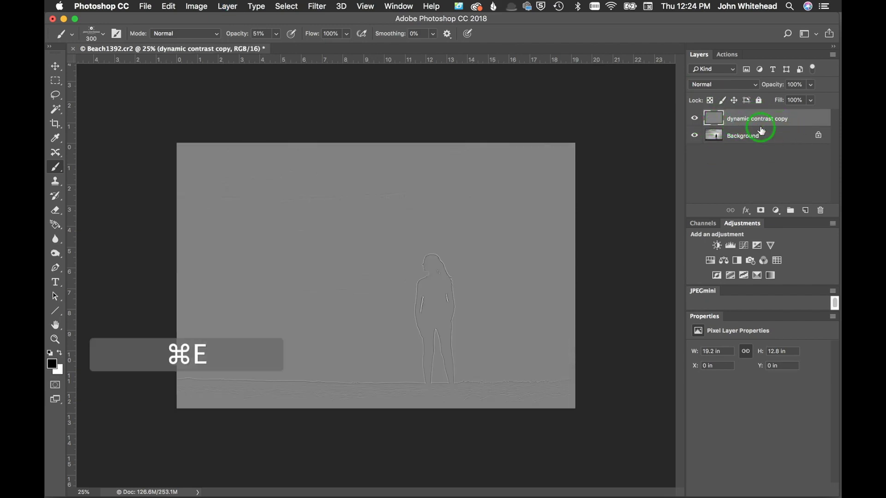
{"action": "left_click", "coordinate": [733, 85]}
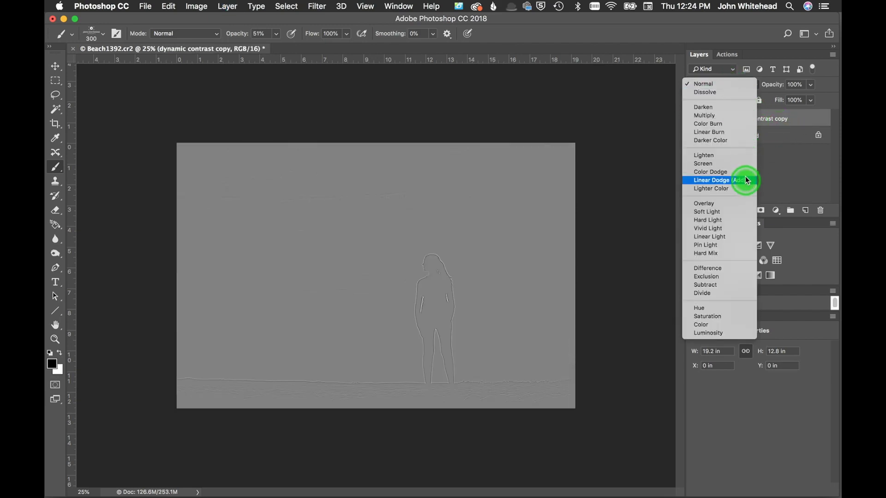
{"action": "left_click", "coordinate": [737, 239]}
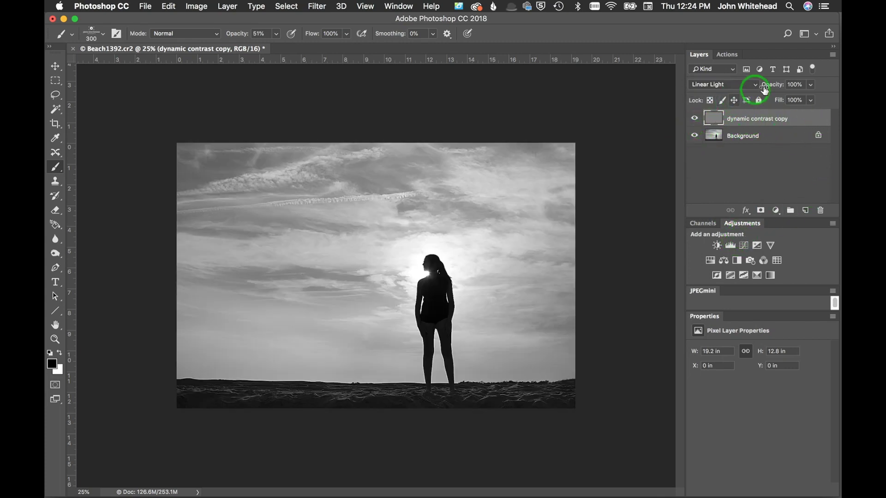
- Lower the merged dynamic contrast copy layer to 71% opacity and toggle it to compare
{"action": "left_click_drag", "start_coordinate": [767, 87], "coordinate": [754, 87]}
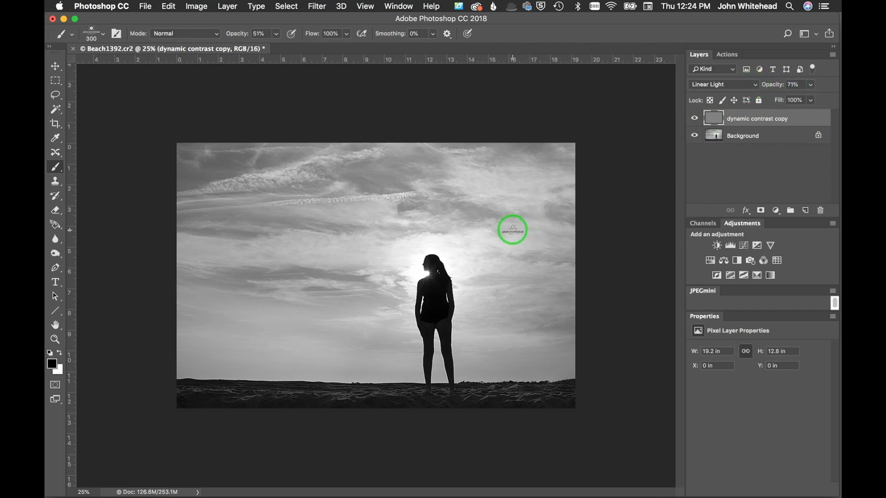
{"action": "left_click", "coordinate": [693, 119]}
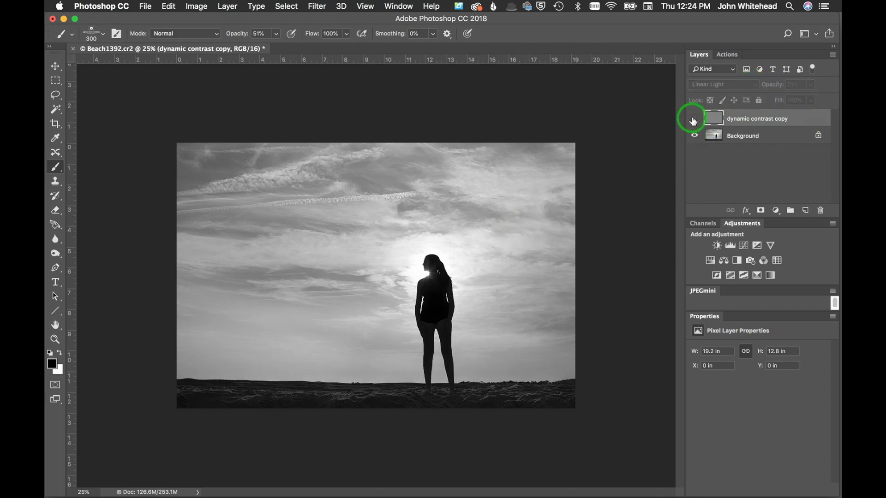
{"action": "left_click", "coordinate": [693, 120]}
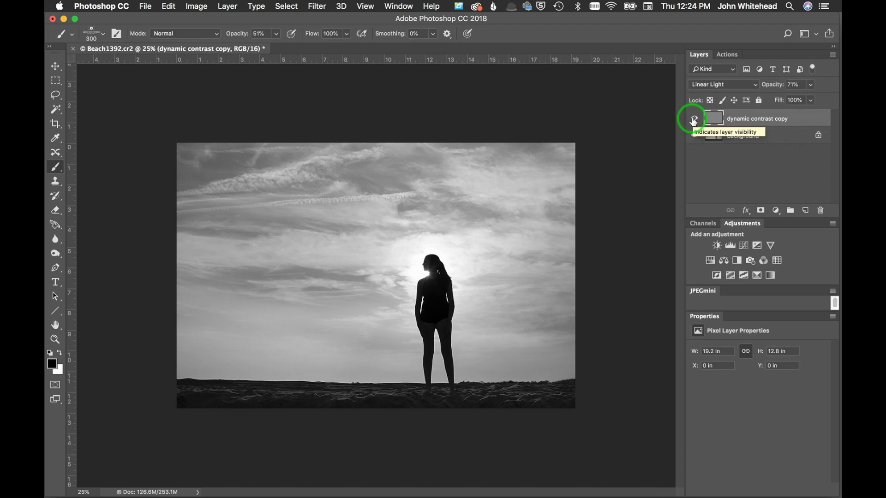